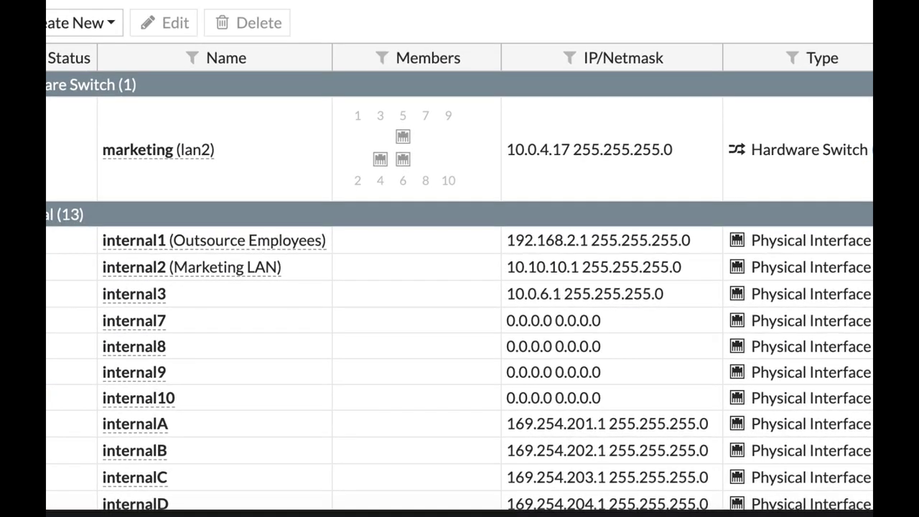
Create a Guest-type user group named OutsourceEMP with the 4-hour account expiration.
{"action": "mouse_move", "coordinate": [294, 255]}
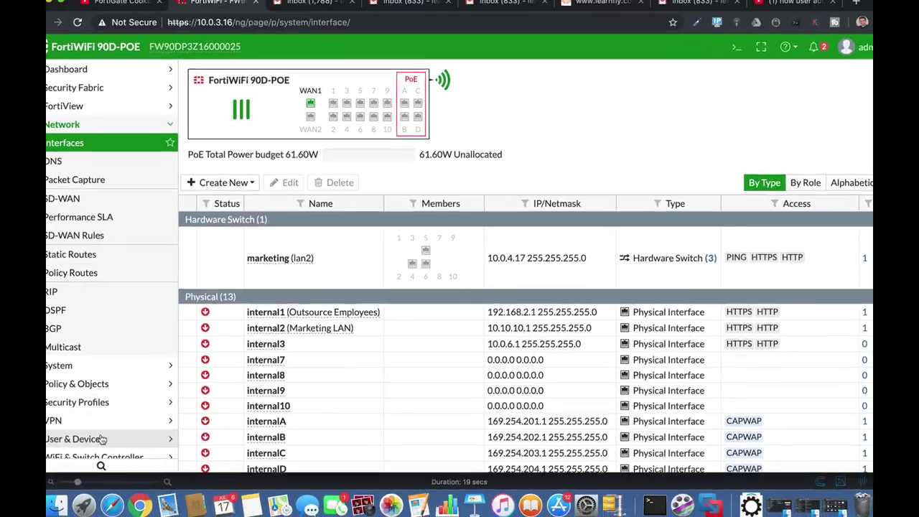
{"action": "left_click", "coordinate": [72, 444]}
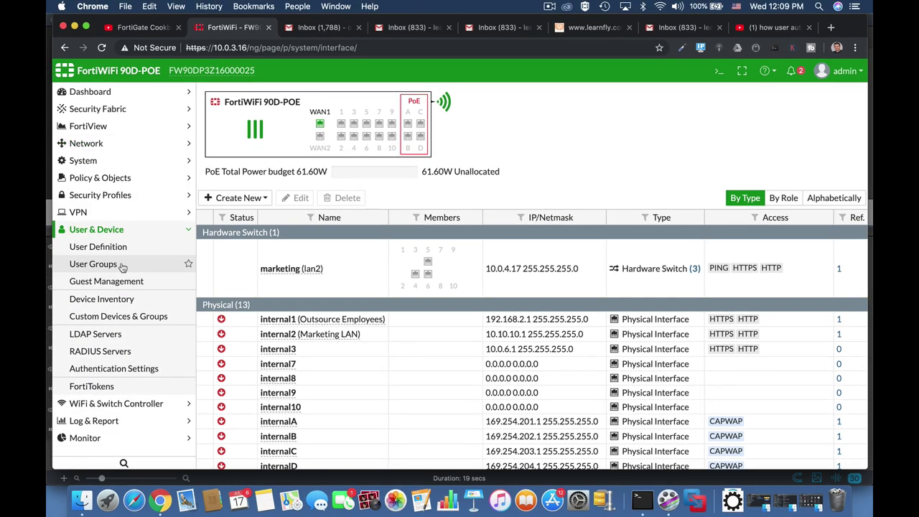
{"action": "left_click", "coordinate": [121, 264]}
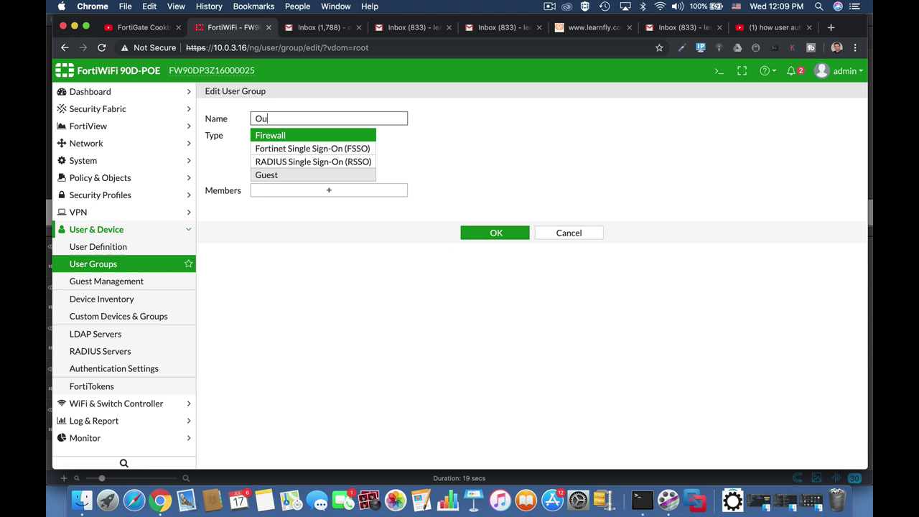
{"action": "type", "text": "OutsourceEMP"}
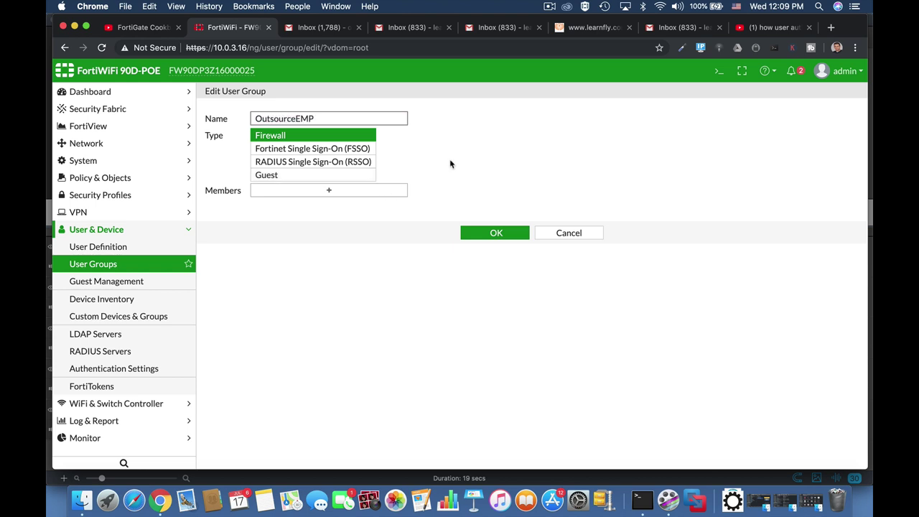
{"action": "left_click", "coordinate": [338, 176]}
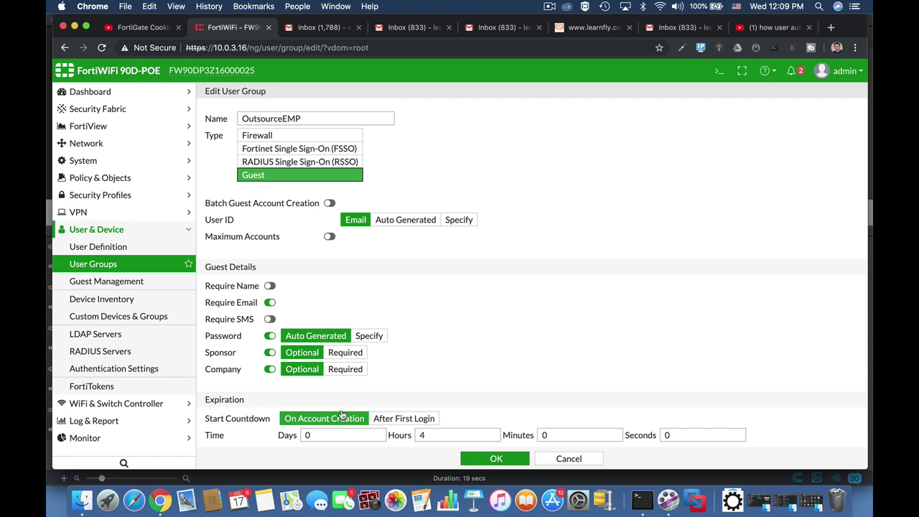
{"action": "left_click", "coordinate": [433, 441]}
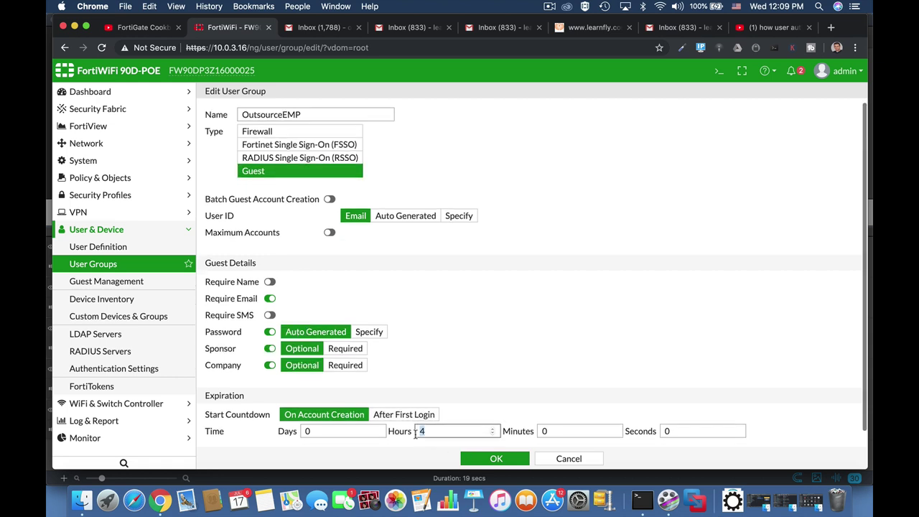
{"action": "left_click_drag", "start_coordinate": [431, 436], "coordinate": [416, 438]}
Save the OutsourceEMP group and start a new administrator with a username and password.
{"action": "left_click", "coordinate": [502, 459]}
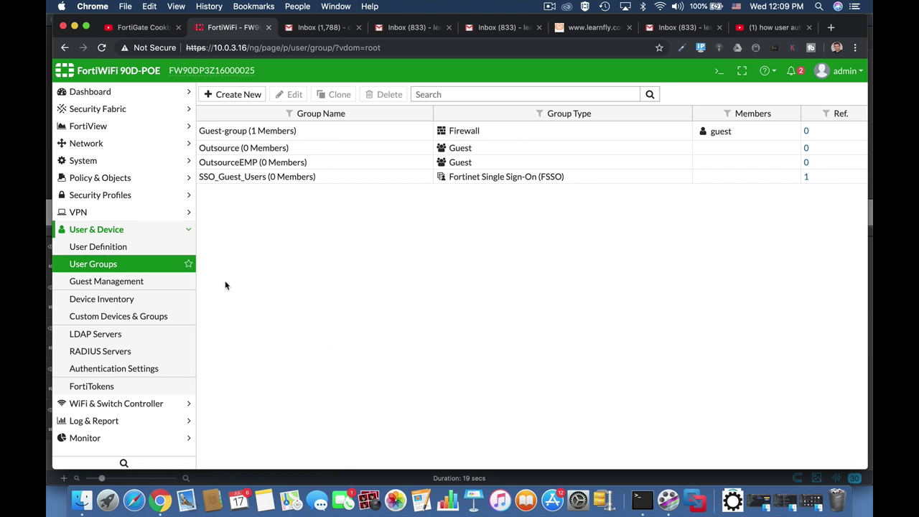
{"action": "left_click", "coordinate": [119, 164]}
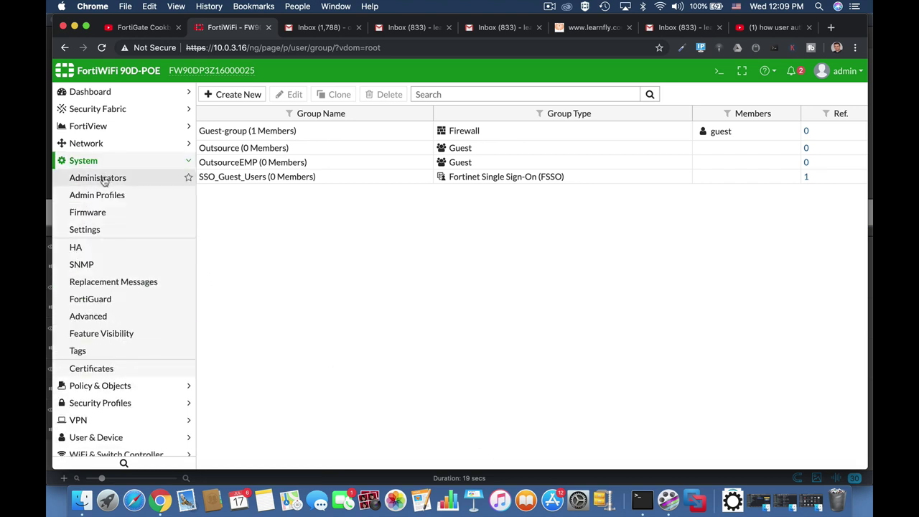
{"action": "left_click", "coordinate": [103, 178]}
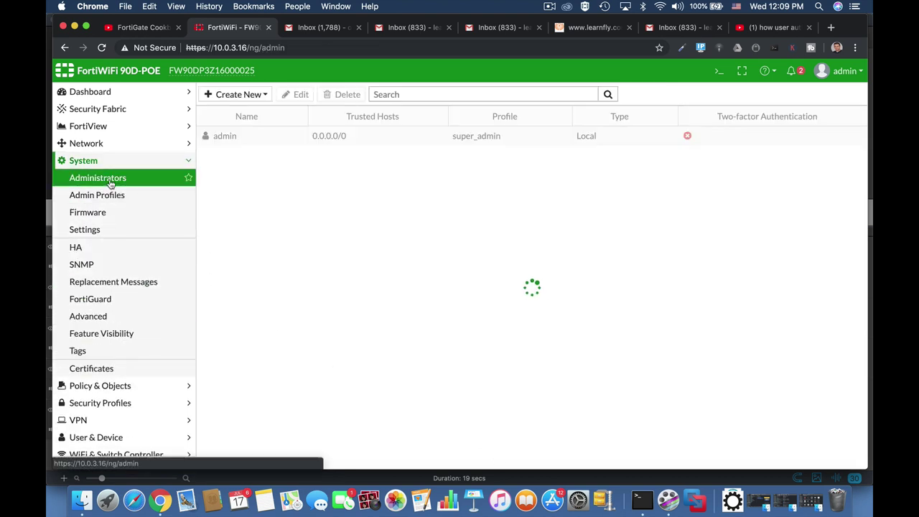
{"action": "left_click", "coordinate": [256, 99]}
{"action": "left_click", "coordinate": [230, 109]}
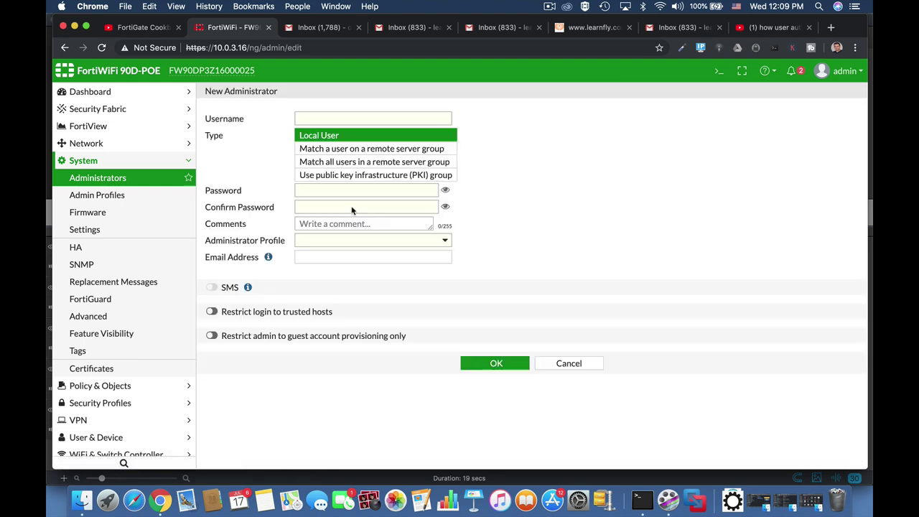
{"action": "left_click", "coordinate": [319, 118]}
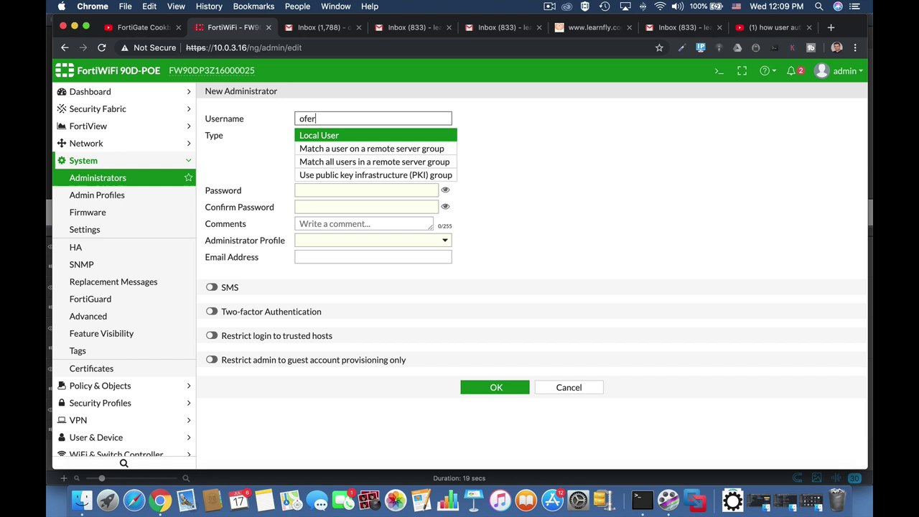
{"action": "left_click", "coordinate": [519, 183]}
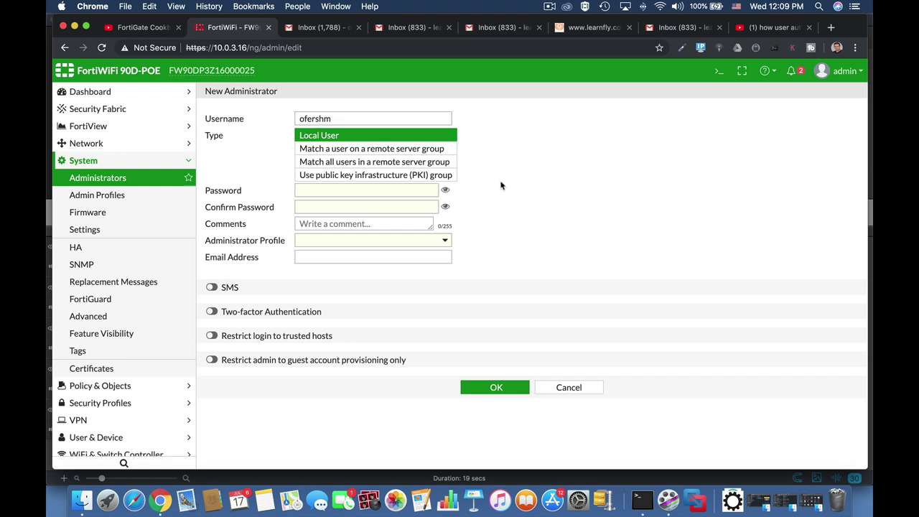
{"action": "left_click", "coordinate": [347, 190]}
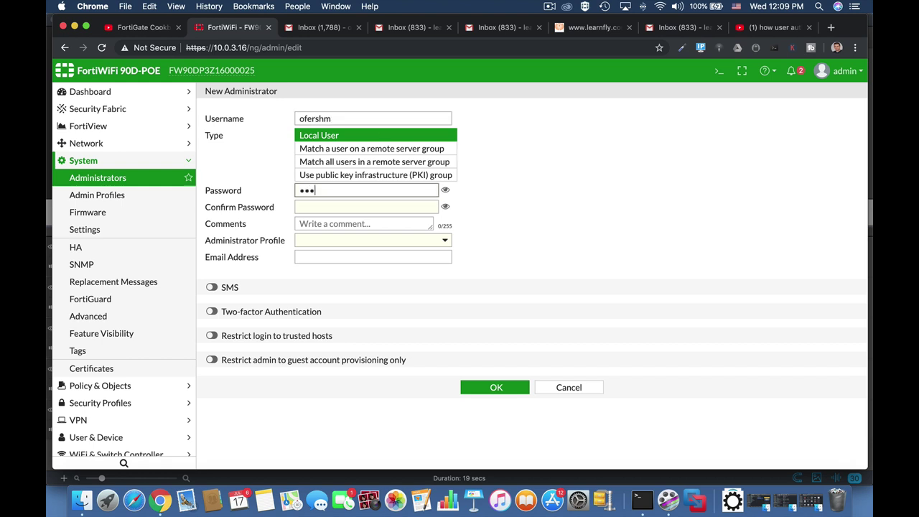
{"action": "left_click", "coordinate": [341, 207]}
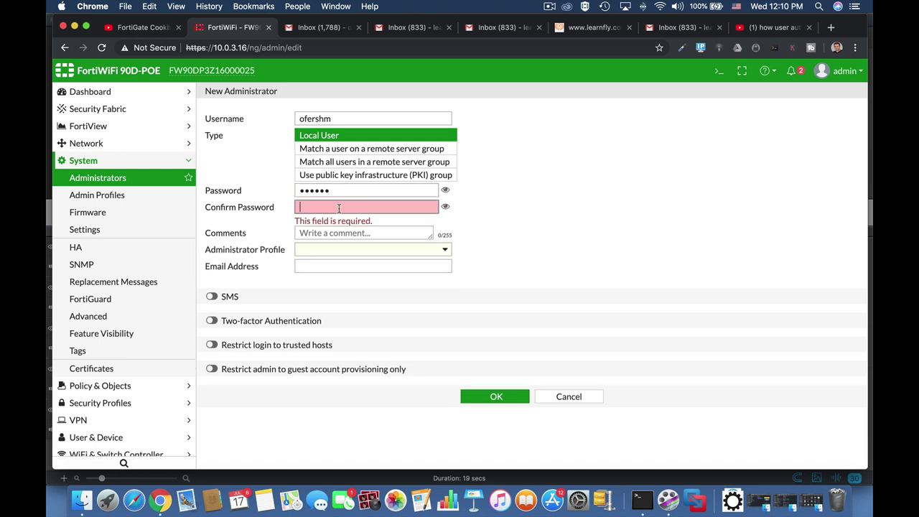
{"action": "type", "text": "fortin"}
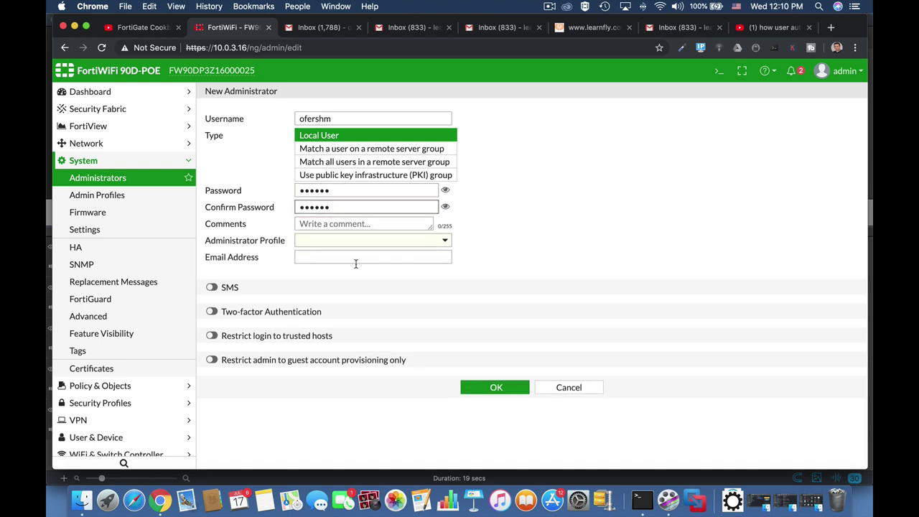
Restrict the new administrator to guest provisioning for OutsourceEMP and save it.
{"action": "left_click", "coordinate": [211, 360]}
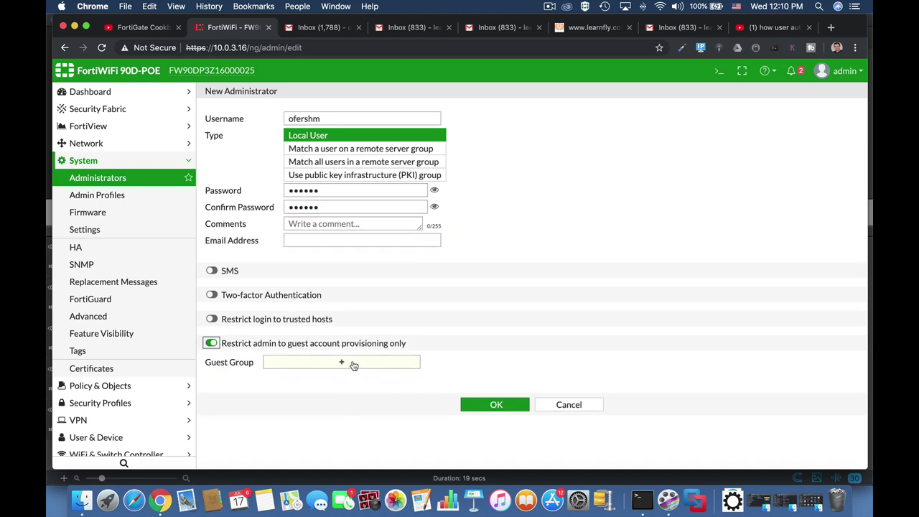
{"action": "left_click", "coordinate": [354, 366]}
{"action": "left_click", "coordinate": [760, 152]}
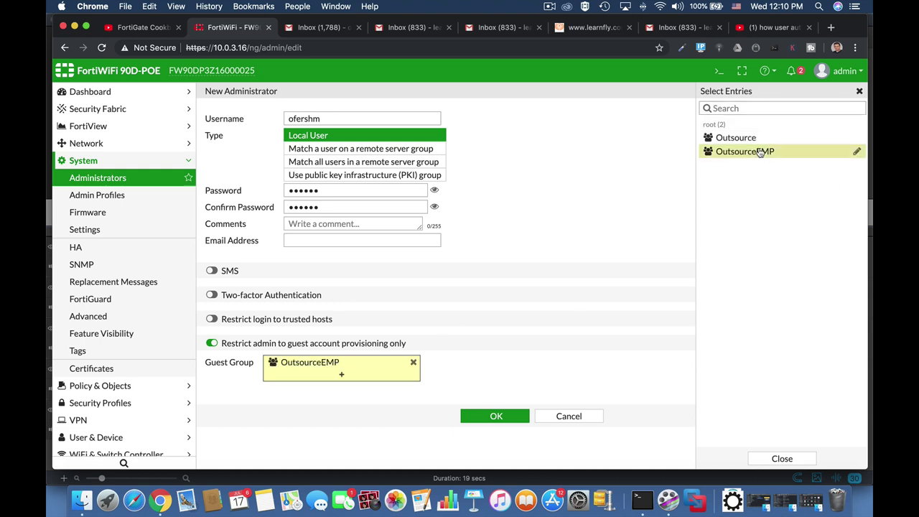
{"action": "left_click", "coordinate": [508, 418]}
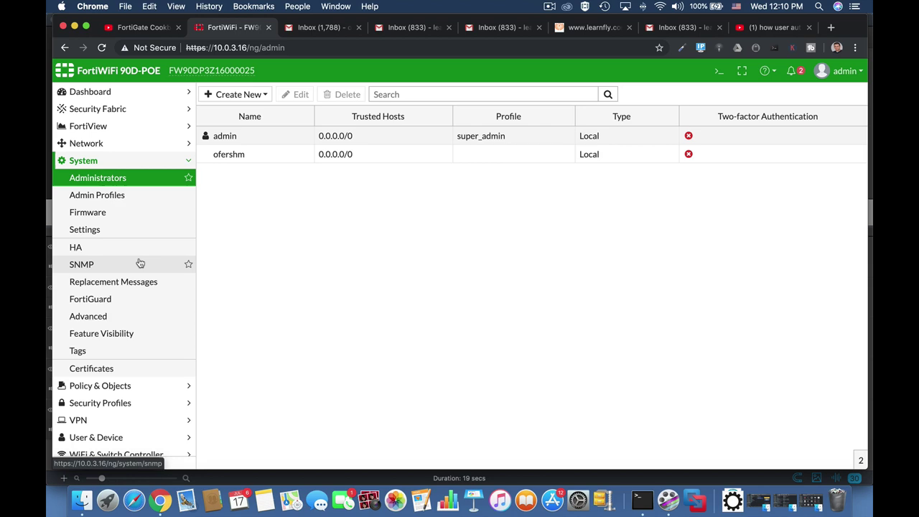
Edit the internal1 interface and set its security mode to Captive Portal.
{"action": "left_click", "coordinate": [122, 144]}
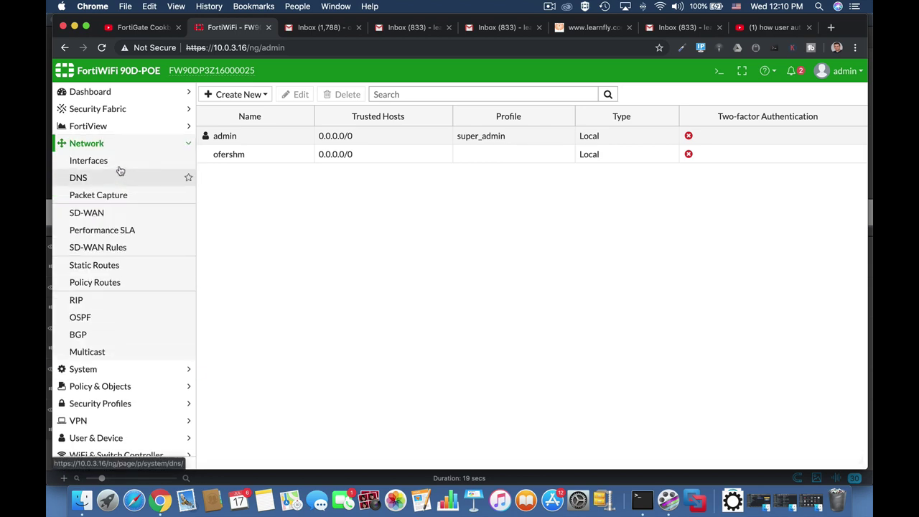
{"action": "left_click", "coordinate": [115, 162]}
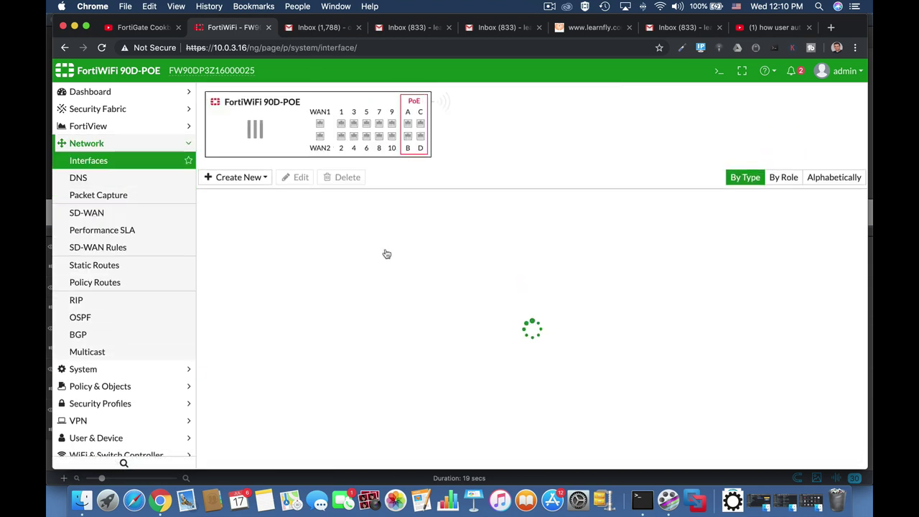
{"action": "left_click", "coordinate": [356, 302]}
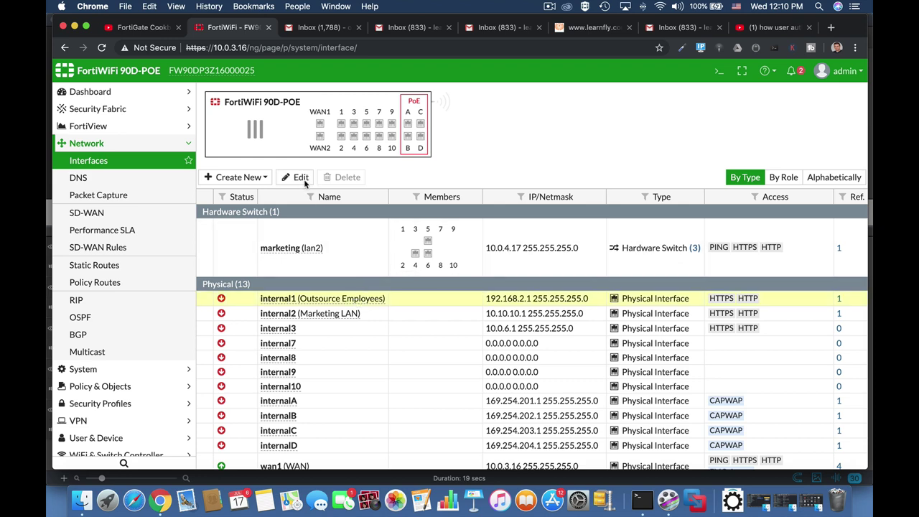
{"action": "left_click", "coordinate": [301, 177]}
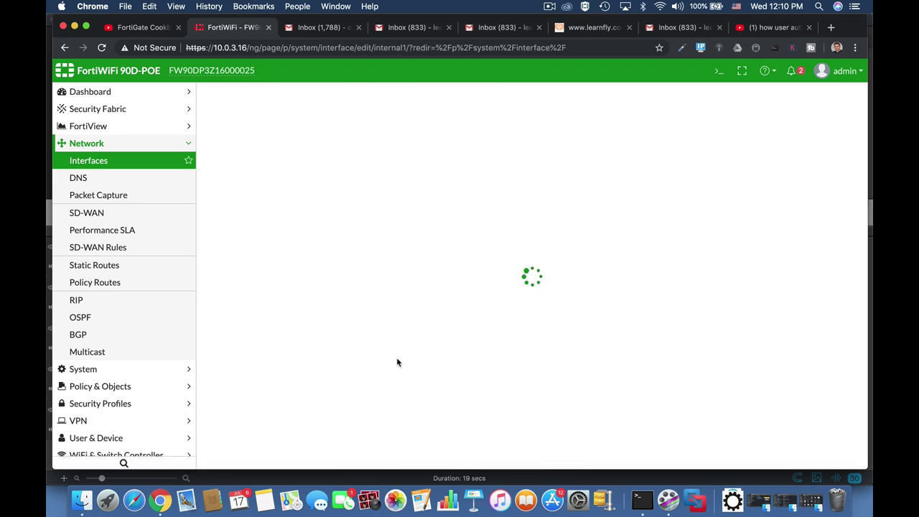
{"action": "scroll", "coordinate": [397, 363], "scroll_direction": "down", "scroll_amount": 15}
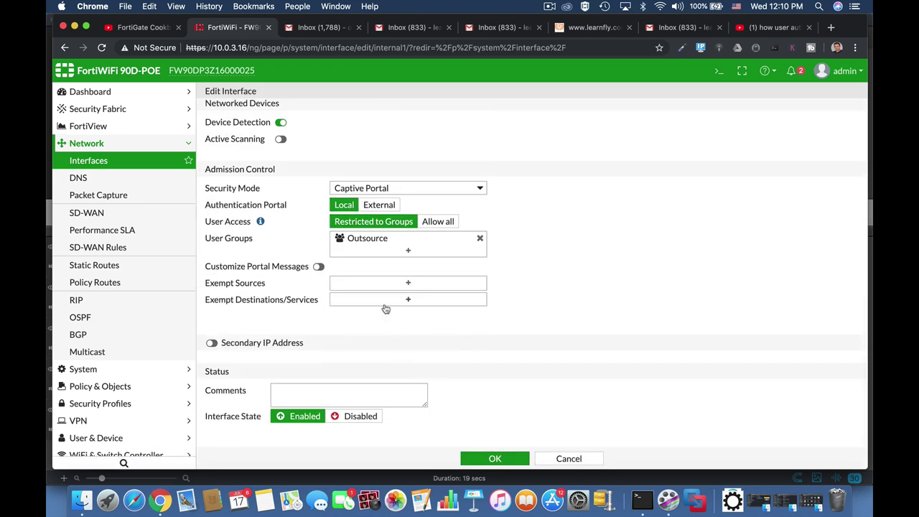
{"action": "left_click", "coordinate": [390, 188]}
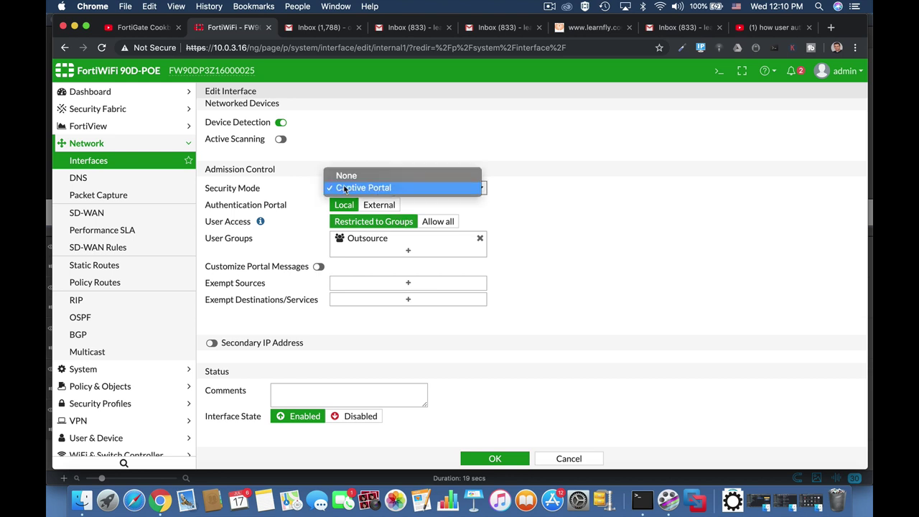
{"action": "left_click", "coordinate": [356, 176]}
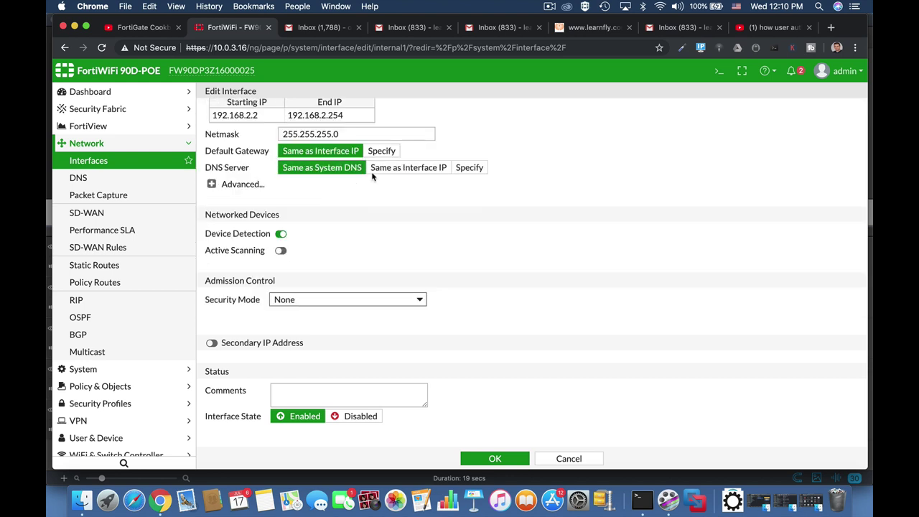
{"action": "left_click", "coordinate": [334, 301]}
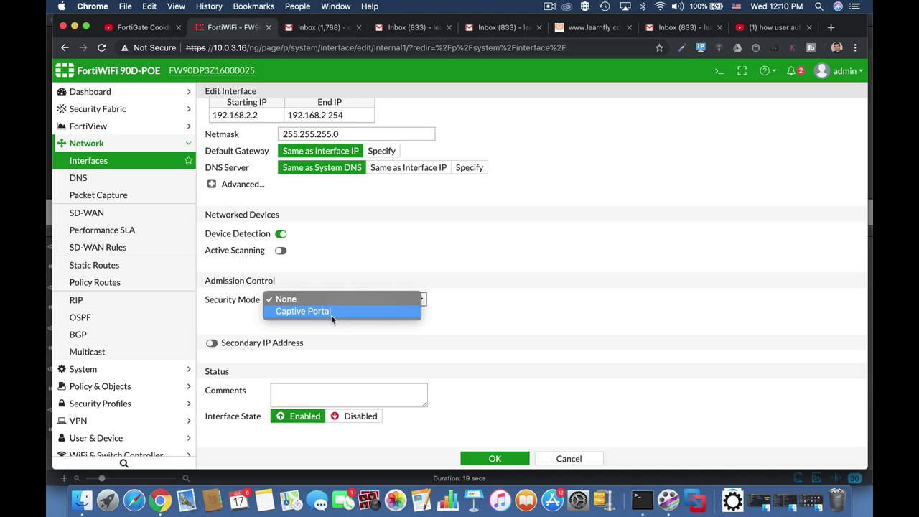
{"action": "left_click", "coordinate": [334, 314]}
Replace the Outsource portal group with OutsourceEMP and save internal1.
{"action": "scroll", "coordinate": [460, 321], "scroll_direction": "down", "scroll_amount": 3}
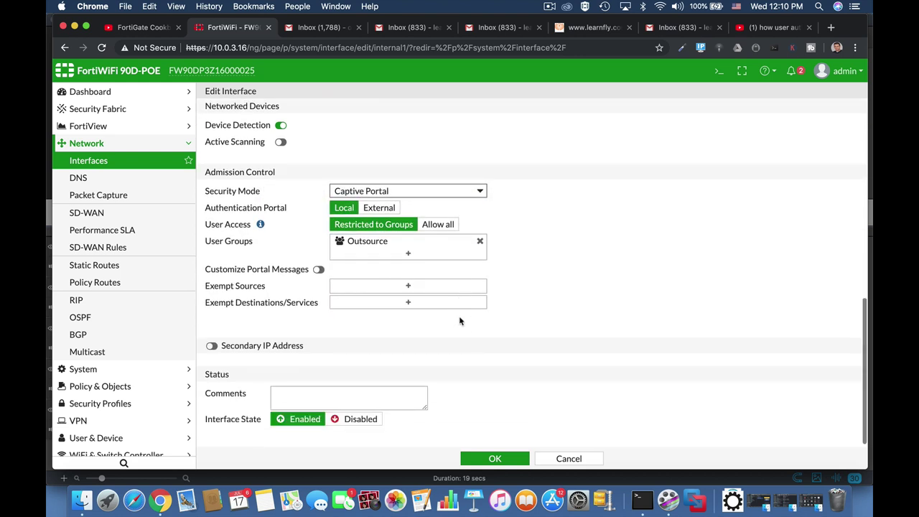
{"action": "left_click", "coordinate": [407, 252]}
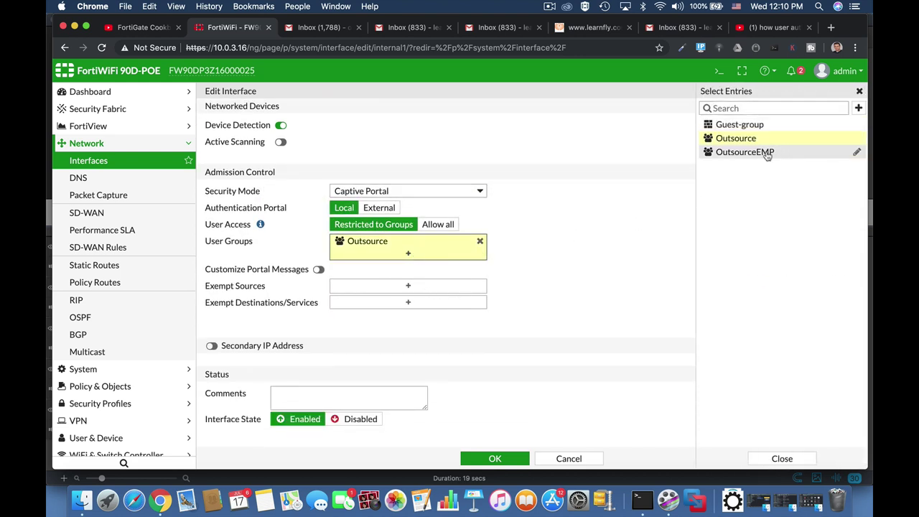
{"action": "left_click", "coordinate": [764, 151]}
{"action": "left_click", "coordinate": [481, 244]}
{"action": "left_click", "coordinate": [558, 250]}
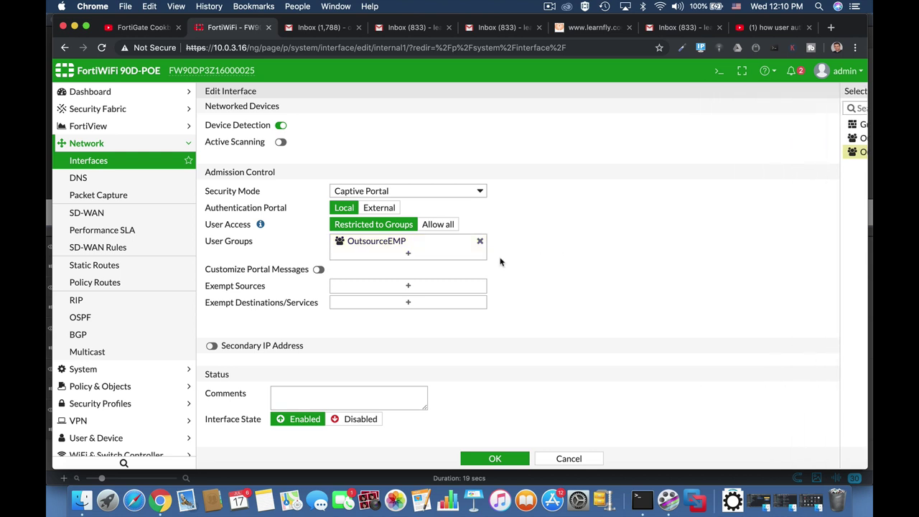
{"action": "left_click", "coordinate": [495, 460]}
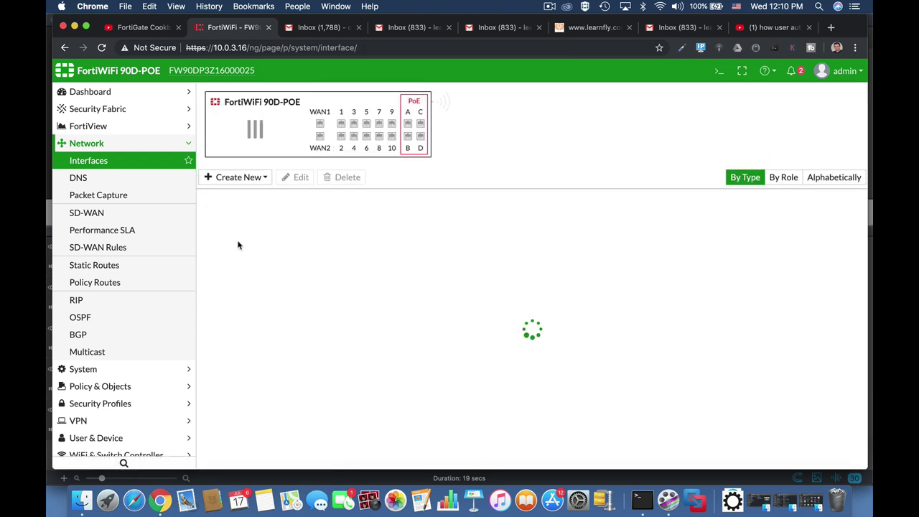
Start a new IPv4 policy 'outsource emp' from Outsource Employees (internal1) to WAN (wan1).
{"action": "left_click", "coordinate": [146, 388]}
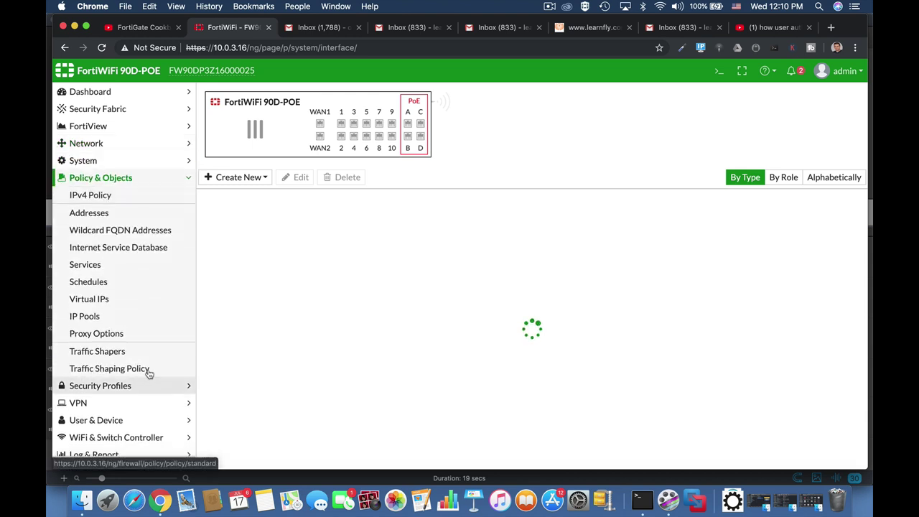
{"action": "left_click", "coordinate": [144, 193]}
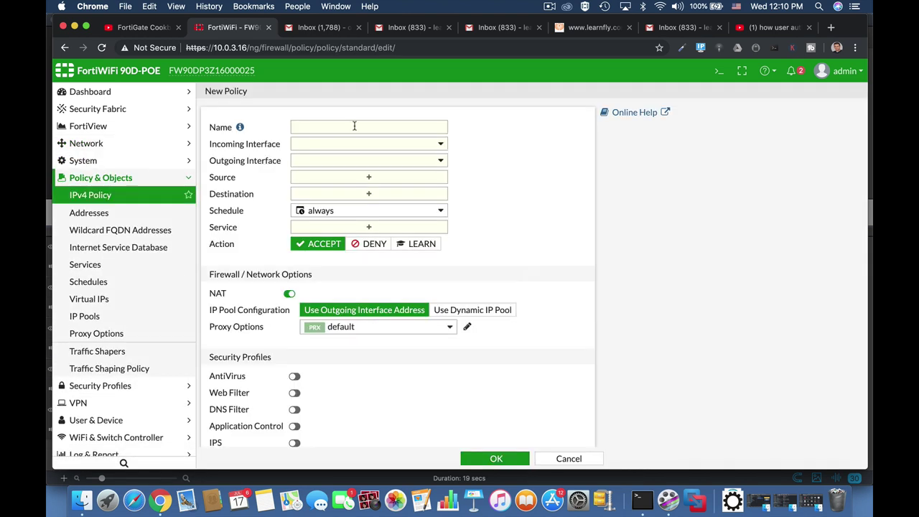
{"action": "left_click", "coordinate": [352, 127]}
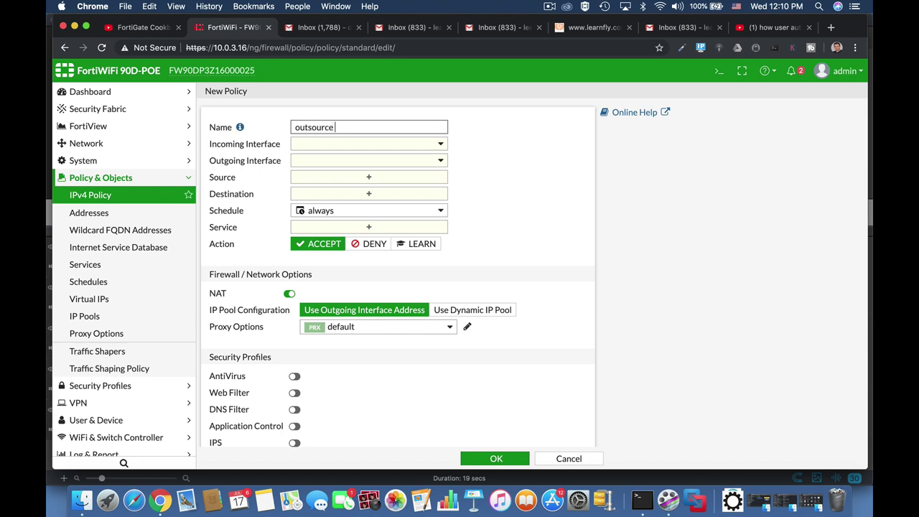
{"action": "type", "text": "outsource emp"}
{"action": "left_click", "coordinate": [375, 143]}
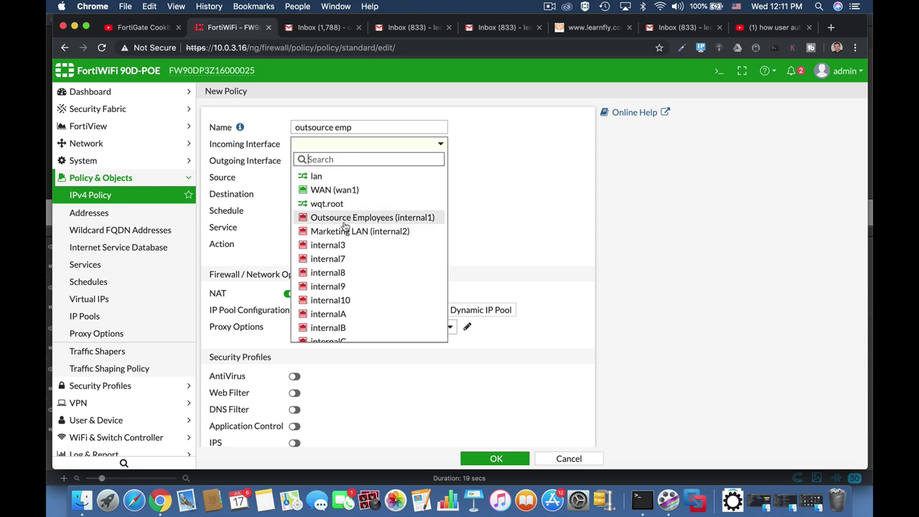
{"action": "left_click", "coordinate": [344, 223]}
{"action": "left_click", "coordinate": [366, 165]}
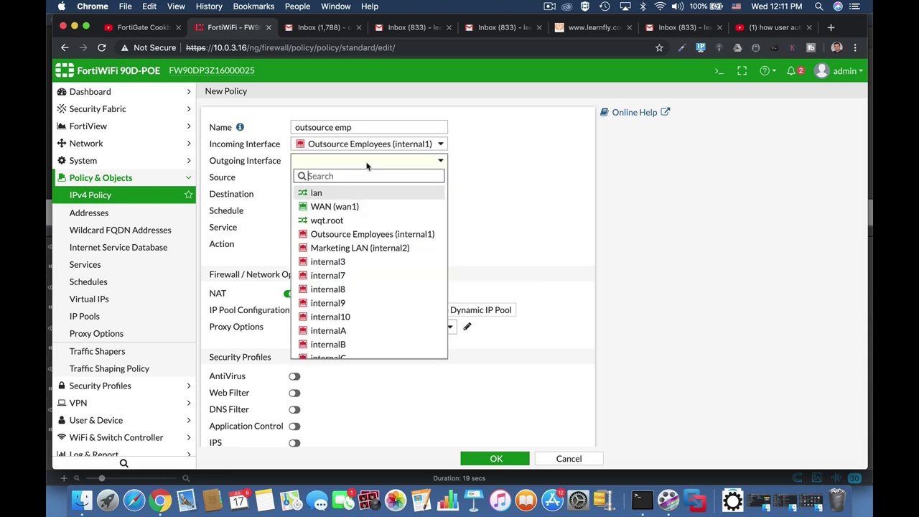
{"action": "left_click", "coordinate": [328, 206]}
Set the policy source to all plus OutsourceEMP, destination all, and service ALL.
{"action": "left_click", "coordinate": [352, 177]}
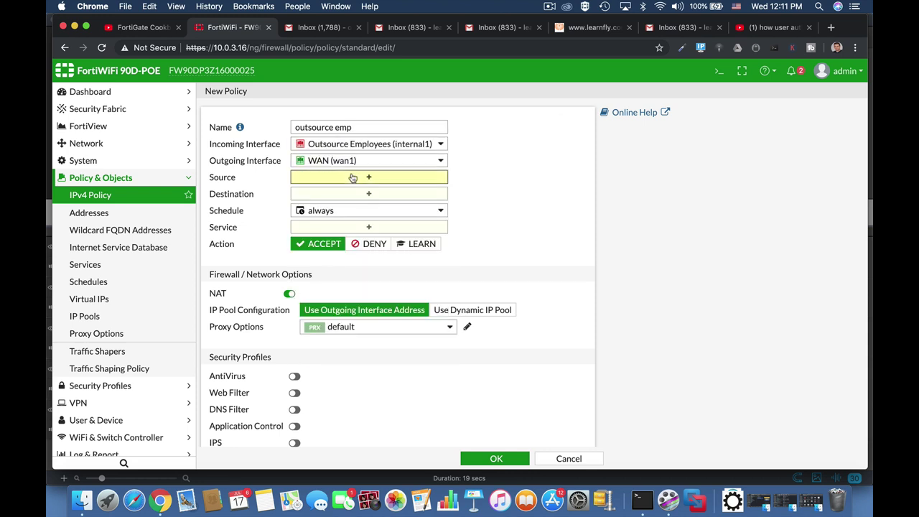
{"action": "left_click", "coordinate": [619, 180]}
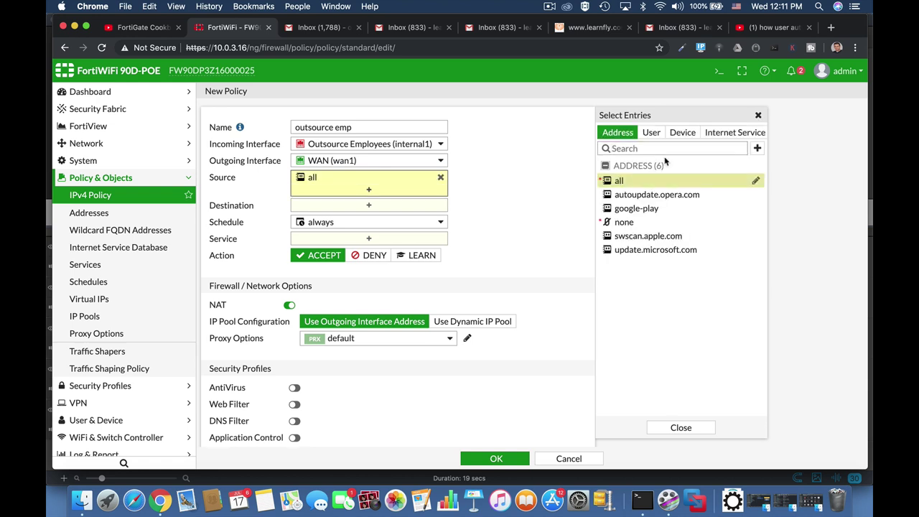
{"action": "left_click", "coordinate": [651, 133]}
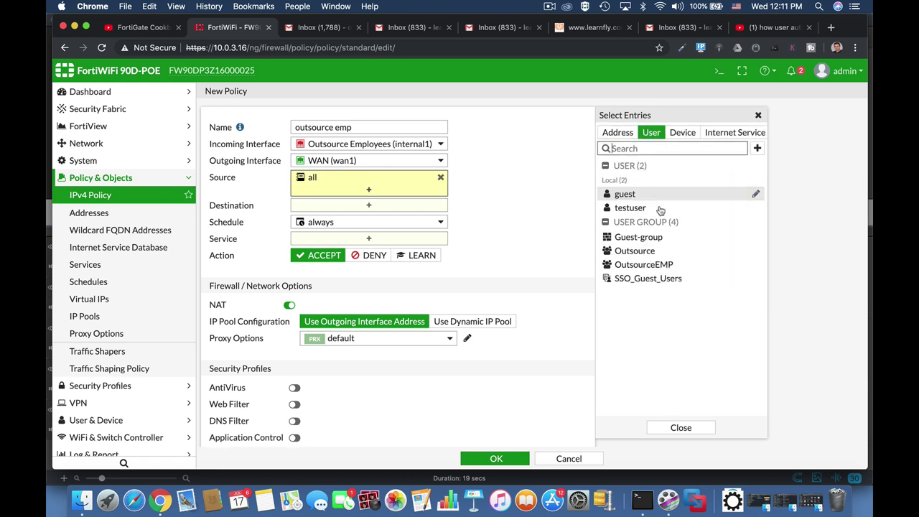
{"action": "left_click", "coordinate": [664, 266]}
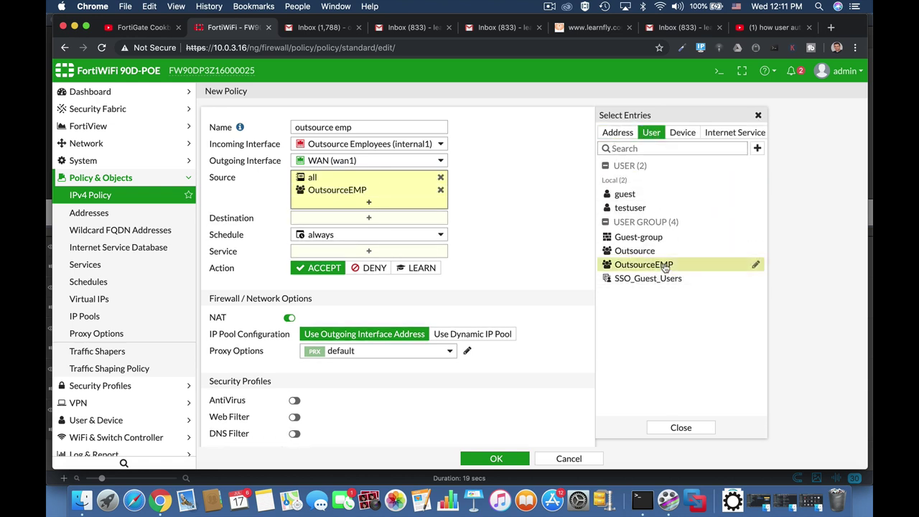
{"action": "left_click", "coordinate": [400, 221]}
{"action": "left_click", "coordinate": [613, 181]}
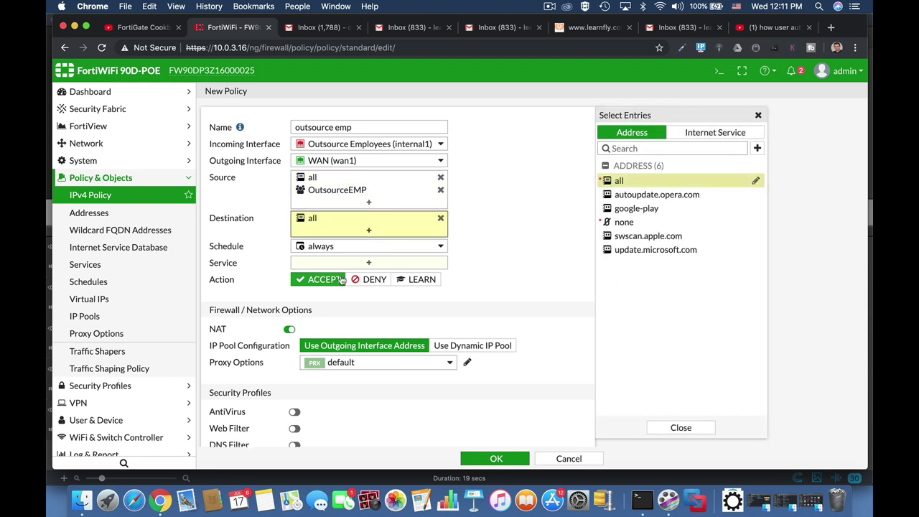
{"action": "left_click", "coordinate": [364, 263]}
{"action": "left_click", "coordinate": [621, 176]}
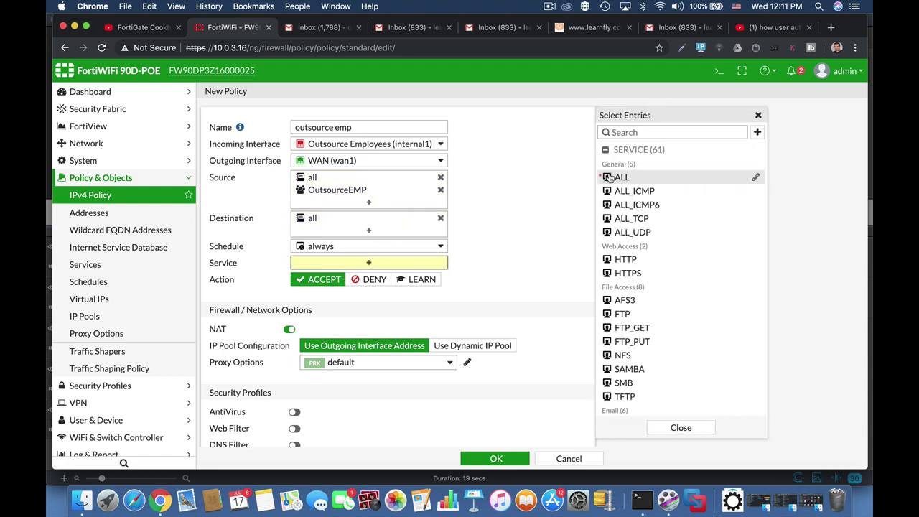
Save the outsource emp policy and log out of the admin account.
{"action": "left_click", "coordinate": [495, 458]}
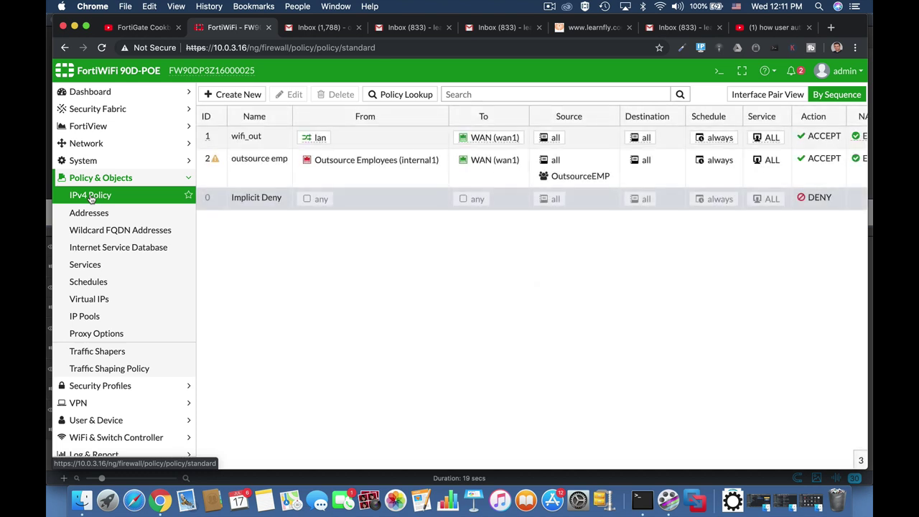
{"action": "left_click", "coordinate": [851, 79]}
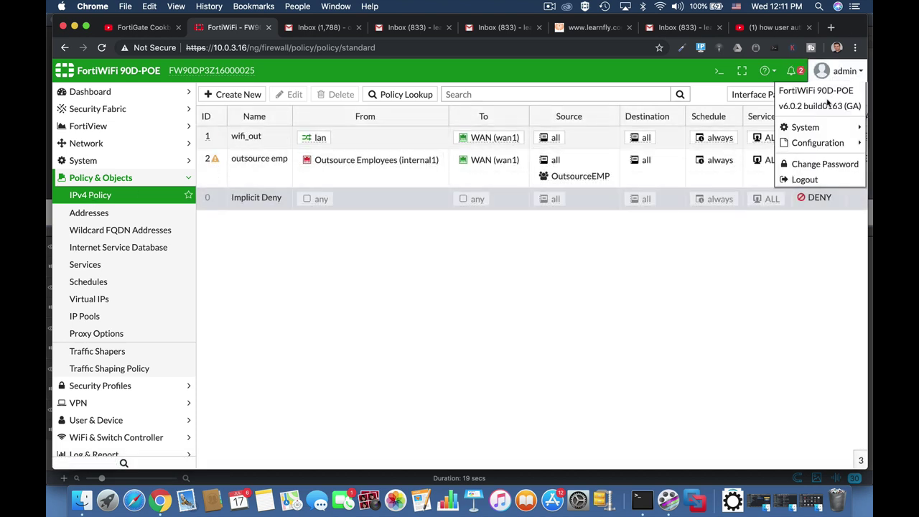
{"action": "left_click", "coordinate": [793, 179]}
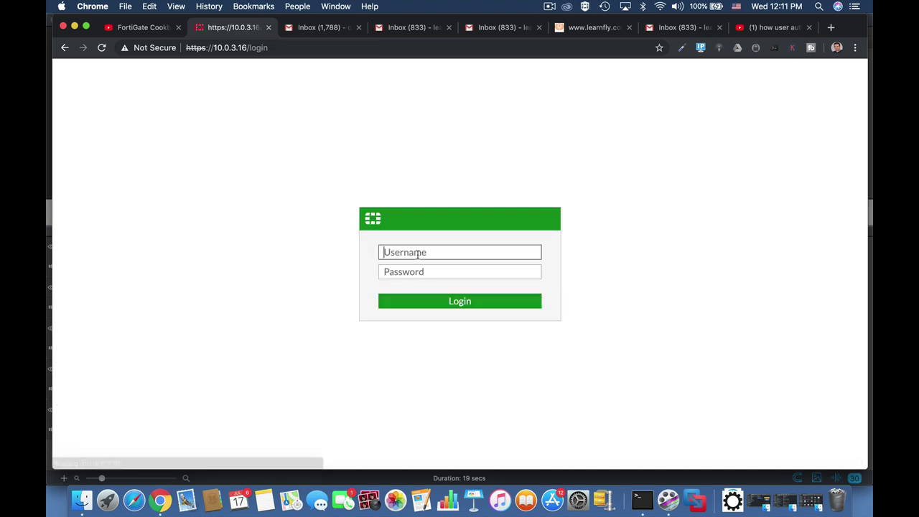
Sign in with the guest provisioning administrator's username and password.
{"action": "type", "text": "ofers"}
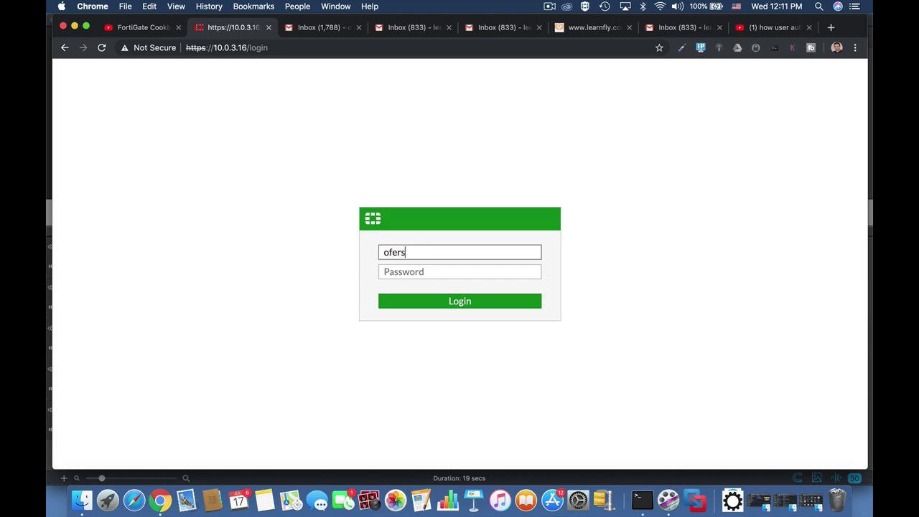
{"action": "key", "text": "Tab"}
{"action": "type", "text": "••"}
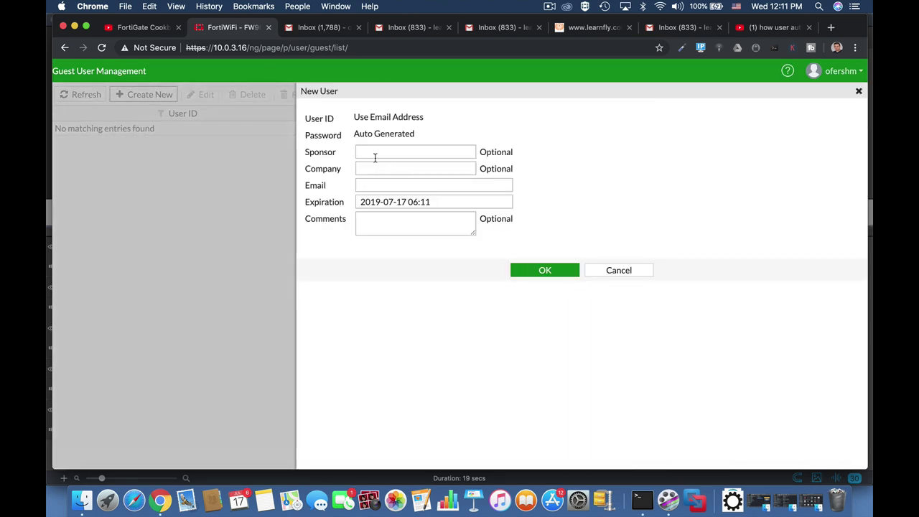
Create a guest user from the guest's e-mail address and select the generated password.
{"action": "left_click", "coordinate": [370, 184]}
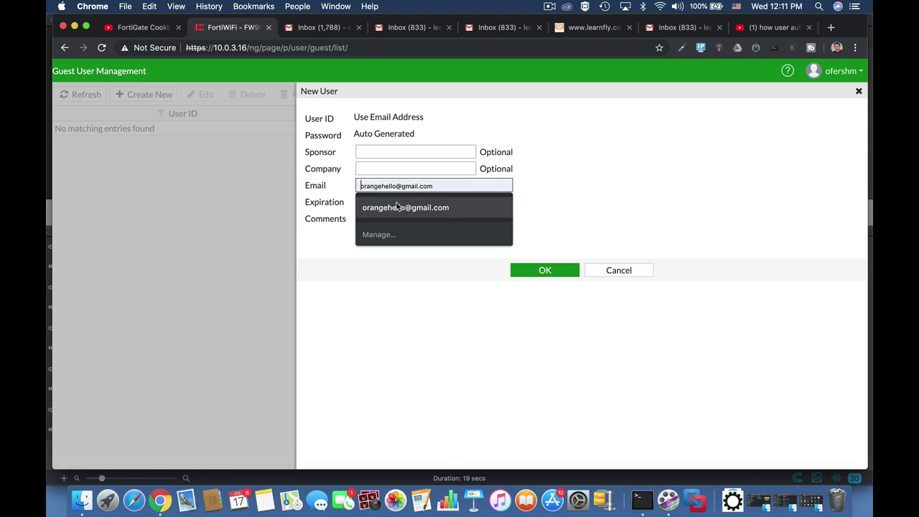
{"action": "left_click", "coordinate": [393, 209]}
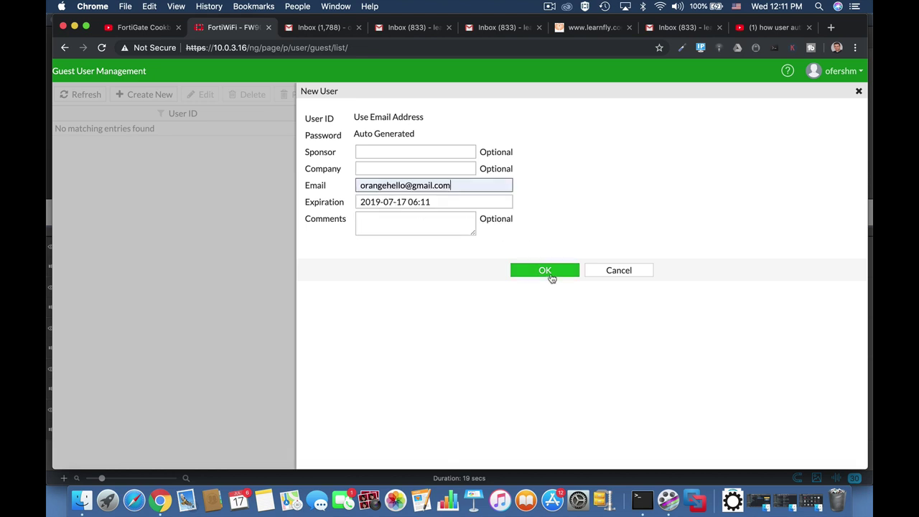
{"action": "left_click", "coordinate": [550, 277]}
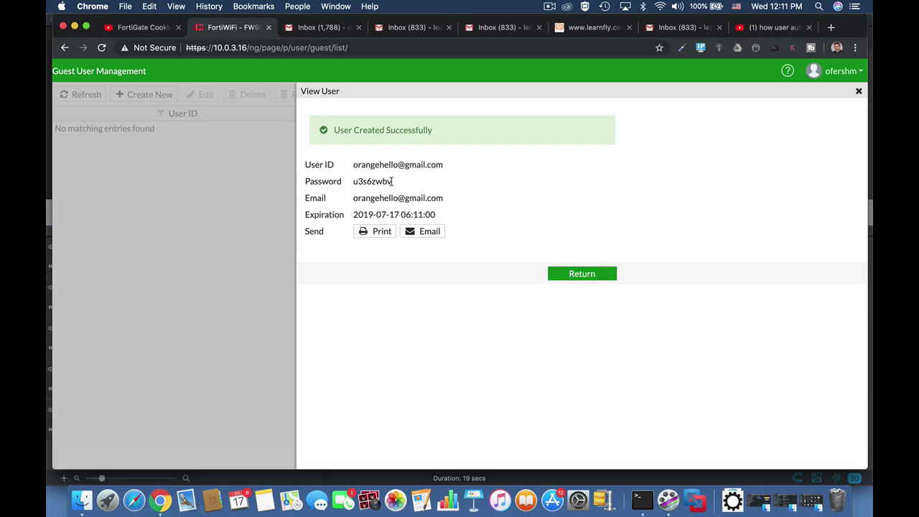
{"action": "left_click_drag", "start_coordinate": [393, 181], "coordinate": [352, 182]}
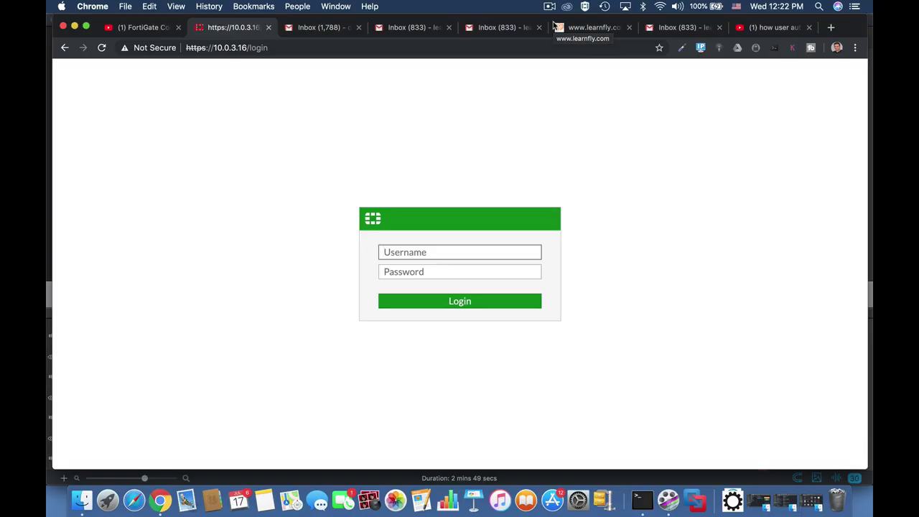
Log in as admin and open User & Device > User Groups to check OutsourceEMP.
{"action": "type", "text": "adm"}
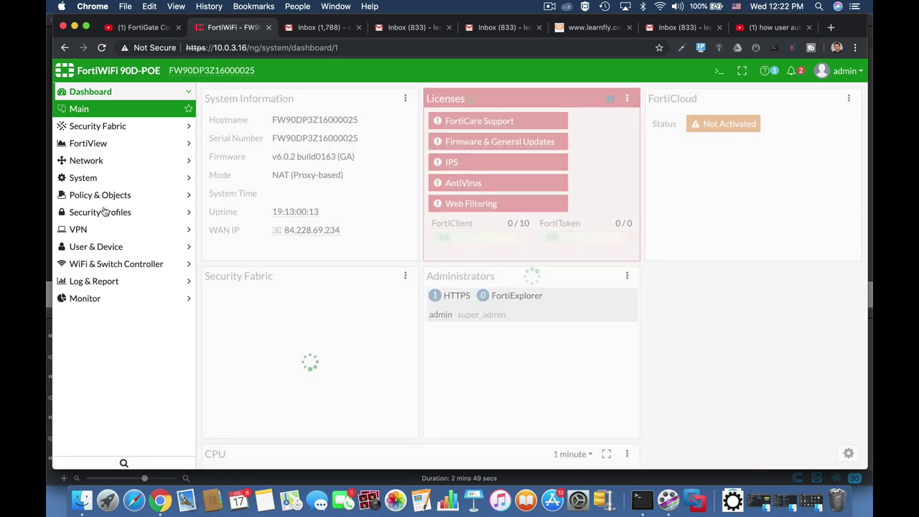
{"action": "left_click", "coordinate": [98, 249]}
{"action": "left_click", "coordinate": [94, 263]}
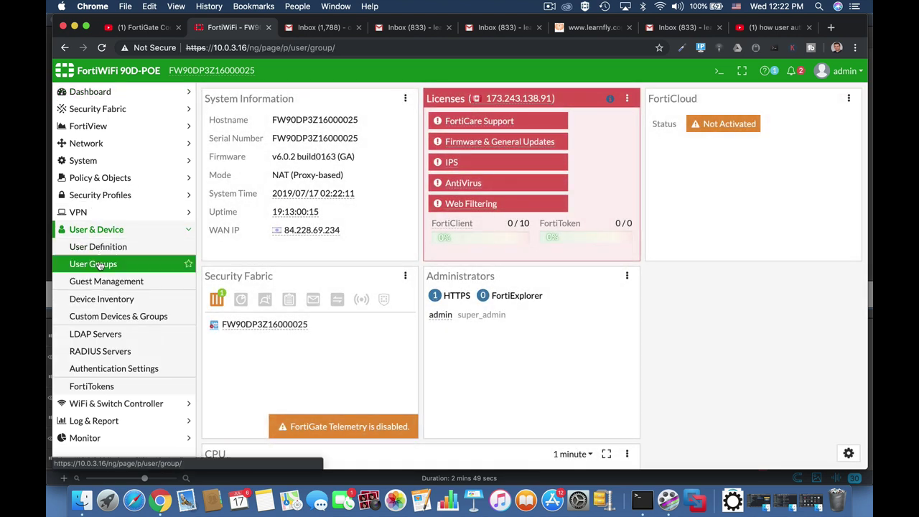